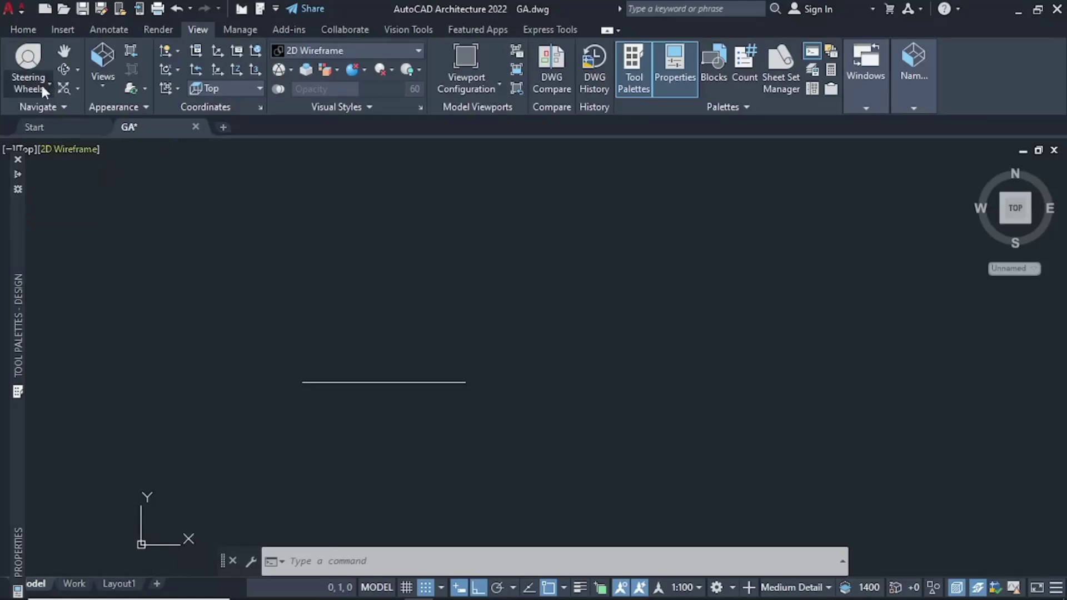
Look through the file commands and the home, insert, annotate, render, view, manage and add-ins command sets
{"action": "left_click", "coordinate": [9, 10]}
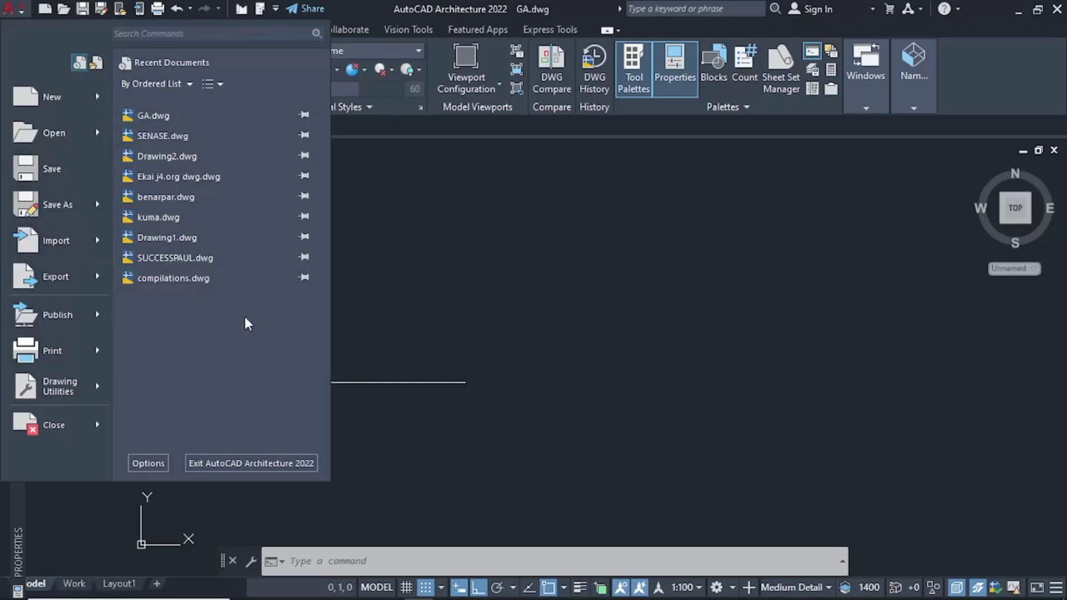
{"action": "left_click", "coordinate": [434, 230]}
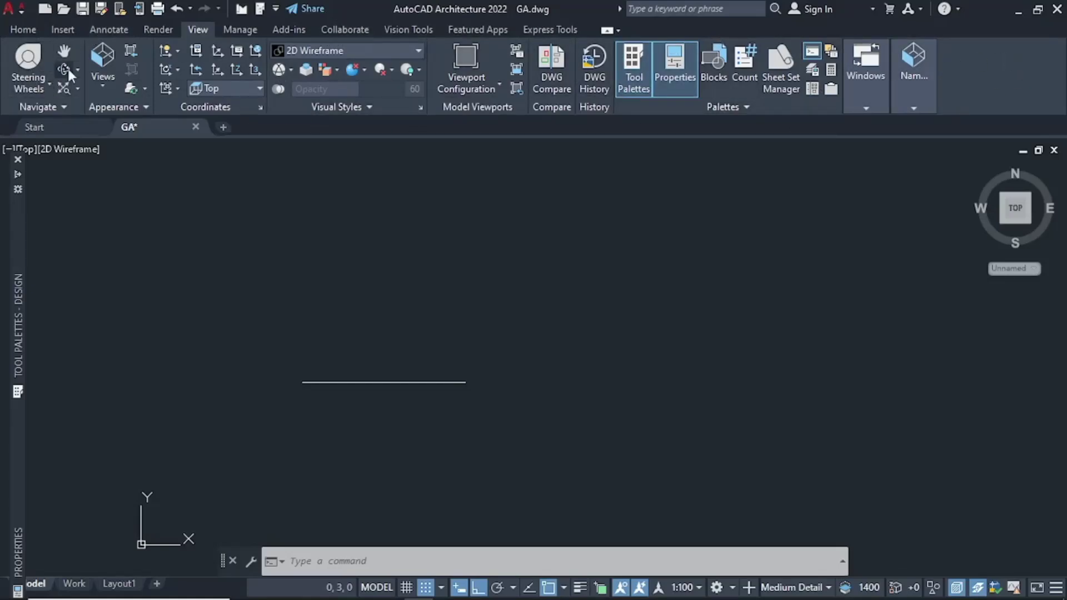
{"action": "left_click", "coordinate": [26, 26]}
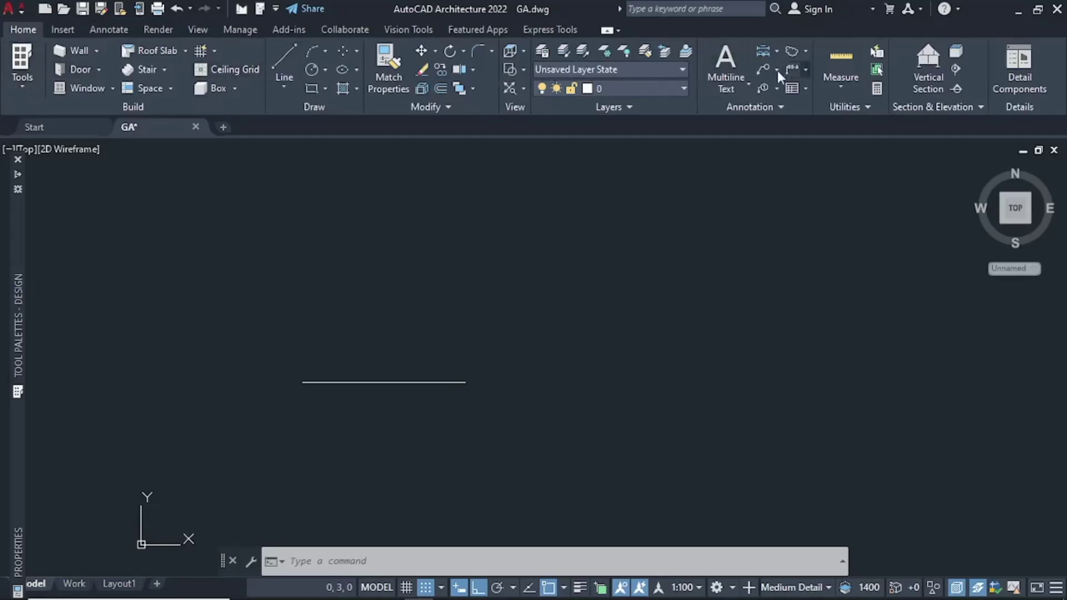
{"action": "left_click", "coordinate": [60, 29]}
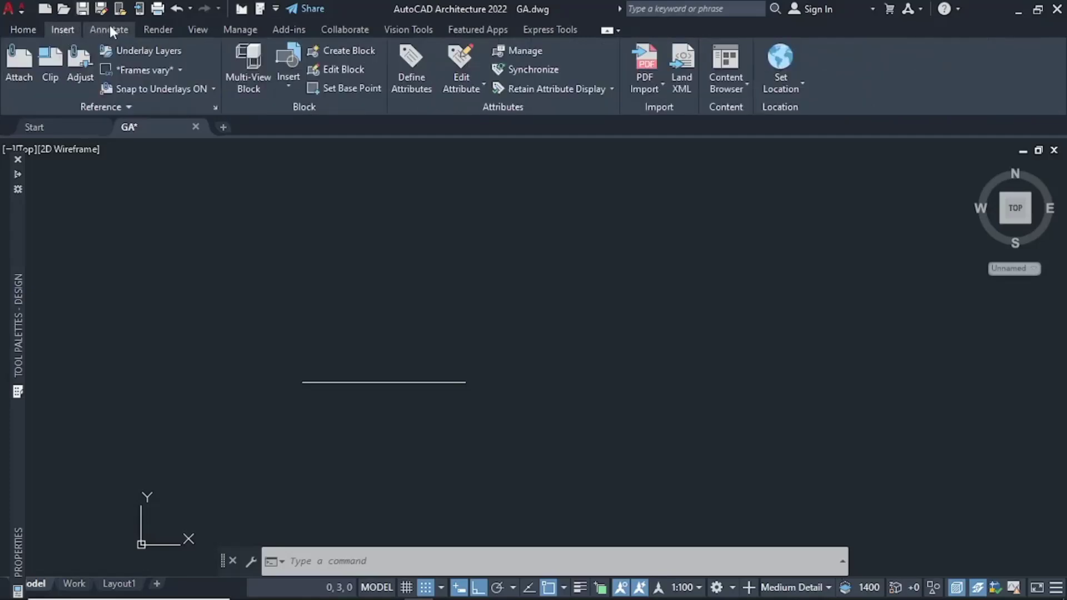
{"action": "left_click", "coordinate": [109, 30]}
{"action": "left_click", "coordinate": [164, 28]}
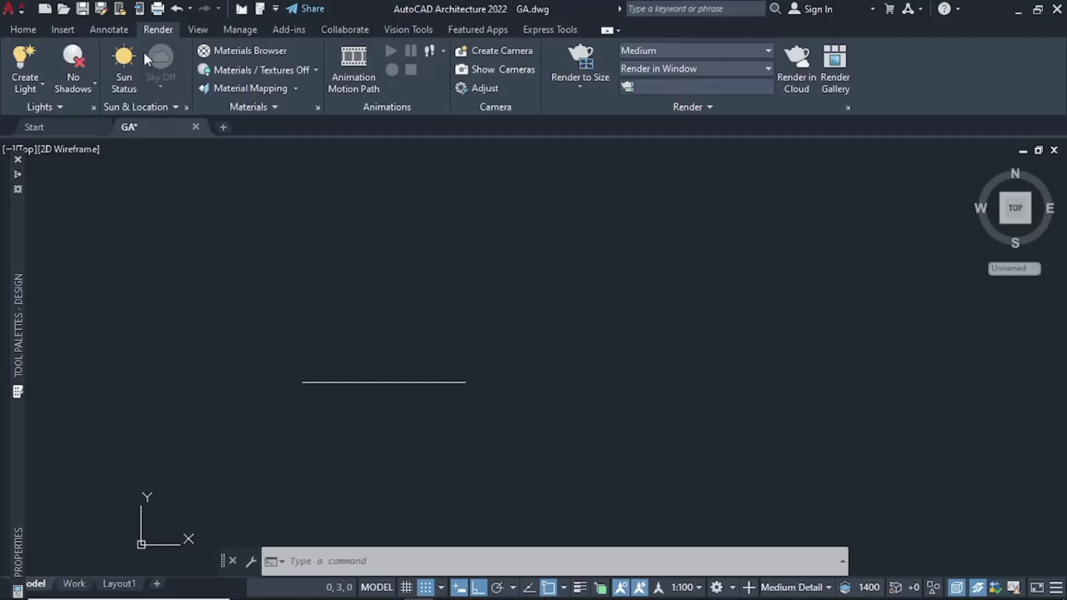
{"action": "left_click", "coordinate": [199, 29]}
{"action": "left_click", "coordinate": [239, 30]}
{"action": "left_click", "coordinate": [288, 30]}
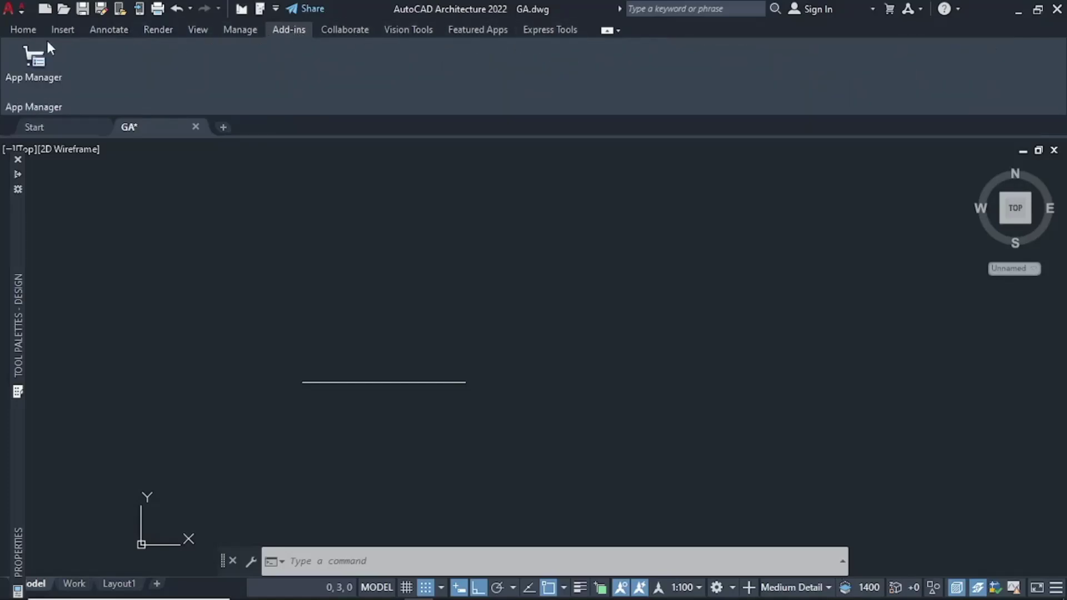
{"action": "left_click", "coordinate": [63, 30]}
{"action": "left_click", "coordinate": [23, 31]}
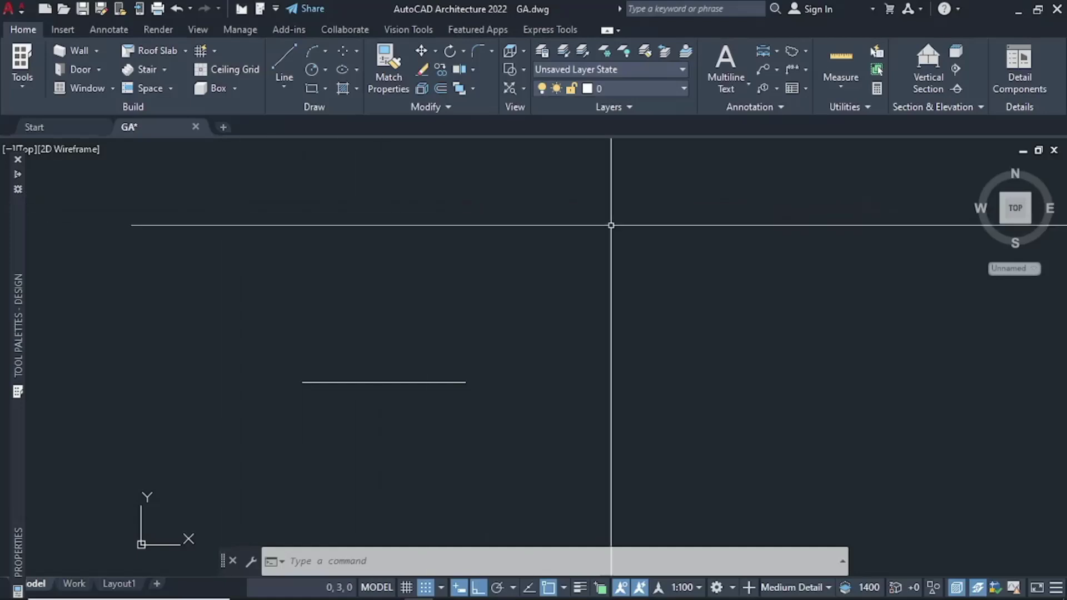
Draw a closed right triangle with 1-unit legs using Line, from 3,2 through 4,2 and 4,1 back to the start
{"action": "scroll", "coordinate": [960, 351], "scroll_direction": "down", "scroll_amount": 2}
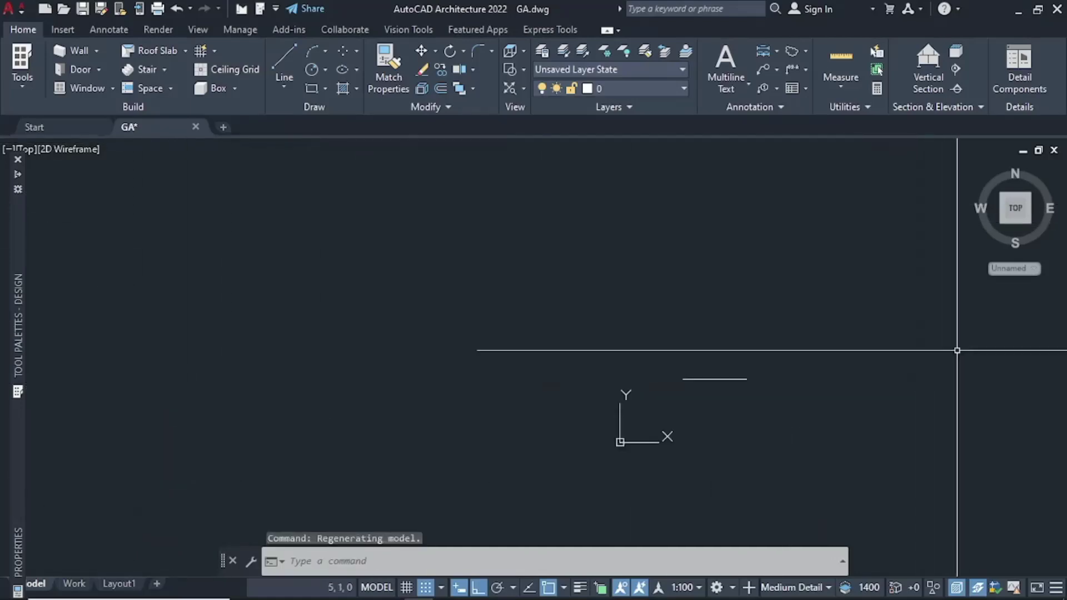
{"action": "scroll", "coordinate": [945, 351], "scroll_direction": "up", "scroll_amount": 3}
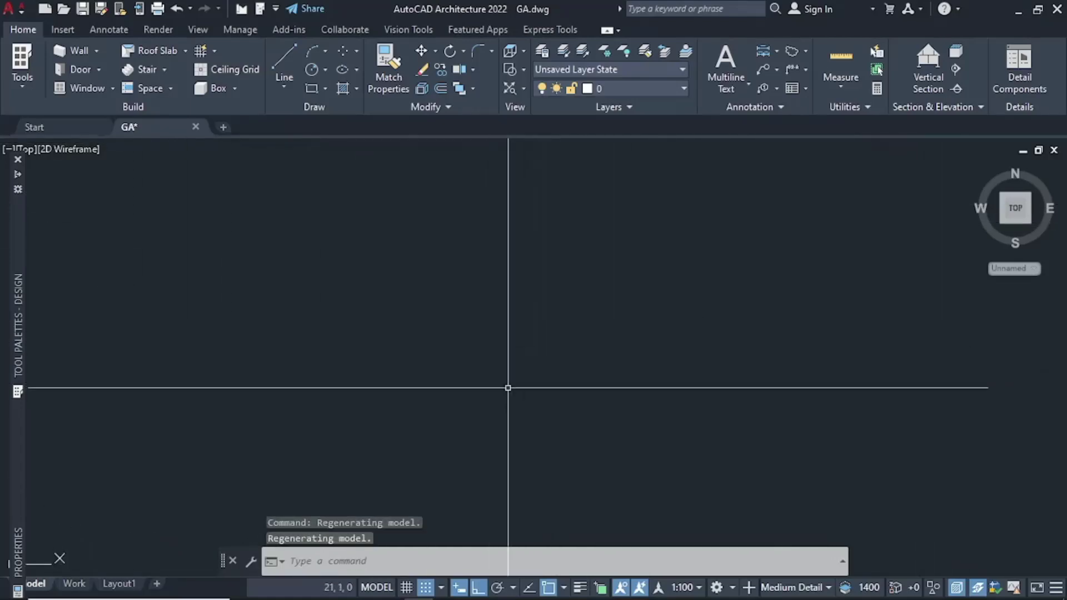
{"action": "scroll", "coordinate": [484, 328], "scroll_direction": "down", "scroll_amount": 1}
{"action": "middle_click_drag", "start_coordinate": [391, 324], "coordinate": [278, 424]}
{"action": "scroll", "coordinate": [248, 391], "scroll_direction": "up", "scroll_amount": 7}
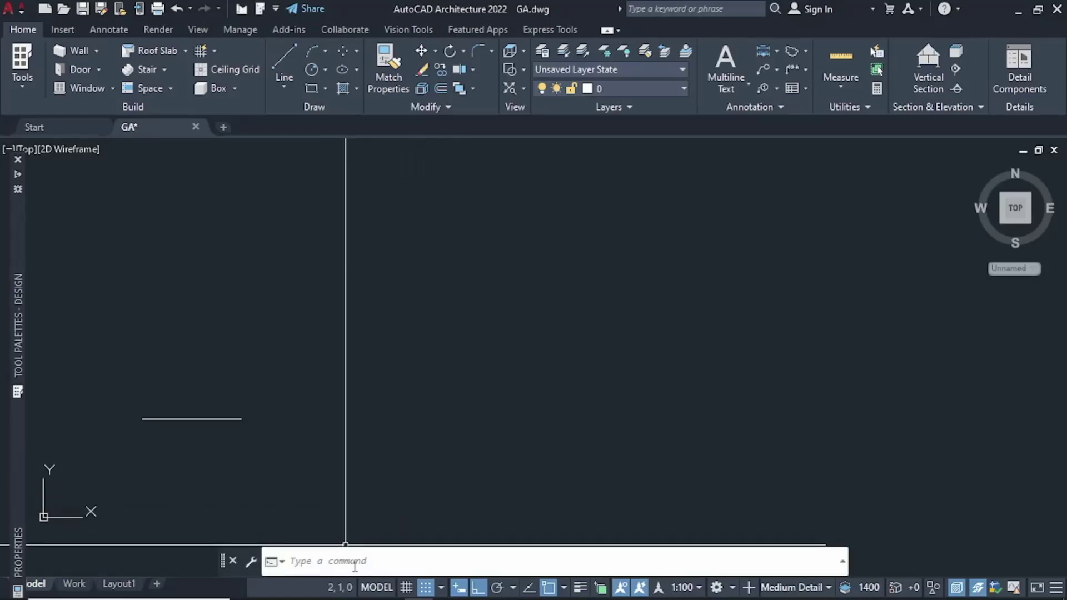
{"action": "type", "text": "1"}
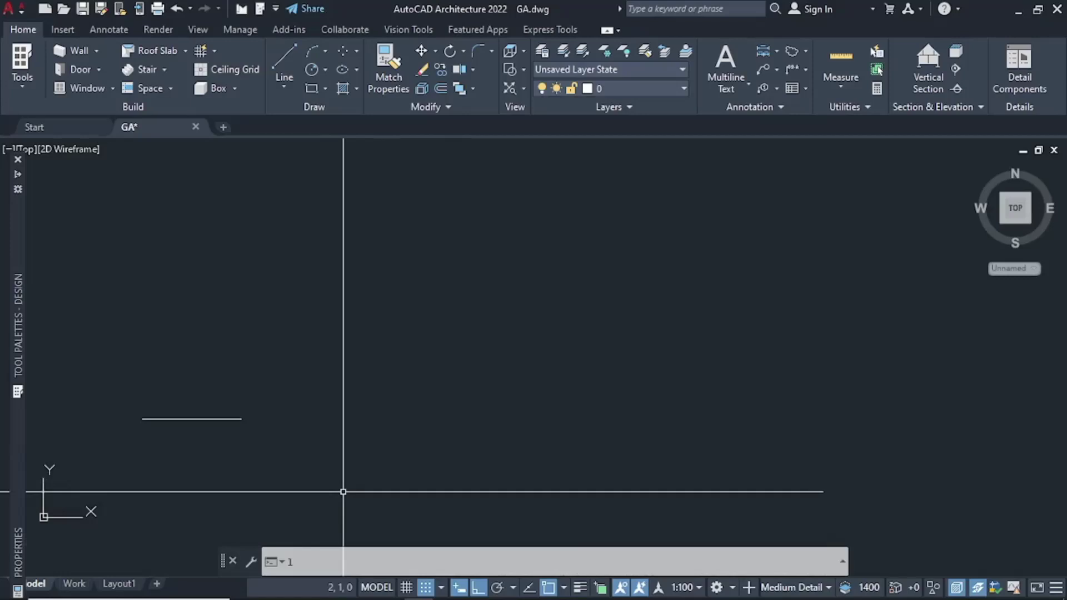
{"action": "key", "text": "Return"}
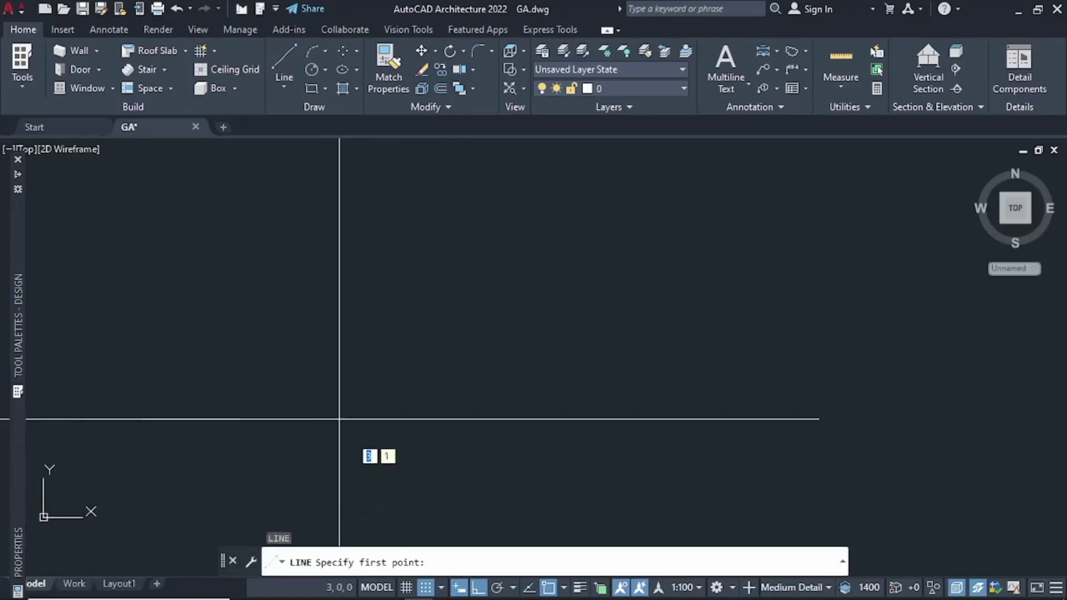
{"action": "left_click", "coordinate": [340, 321]}
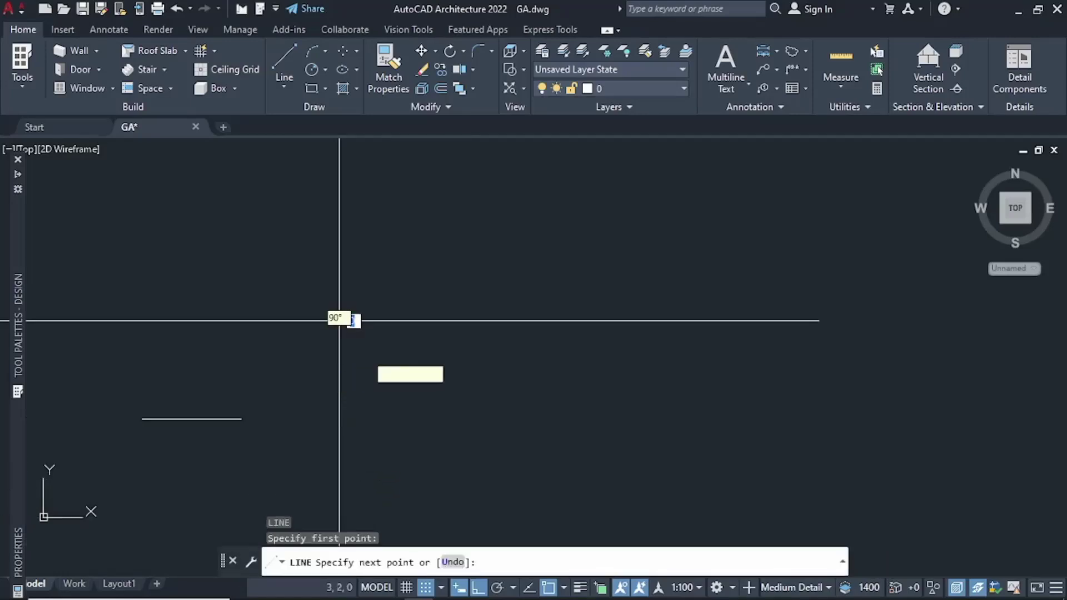
{"action": "left_click", "coordinate": [438, 321]}
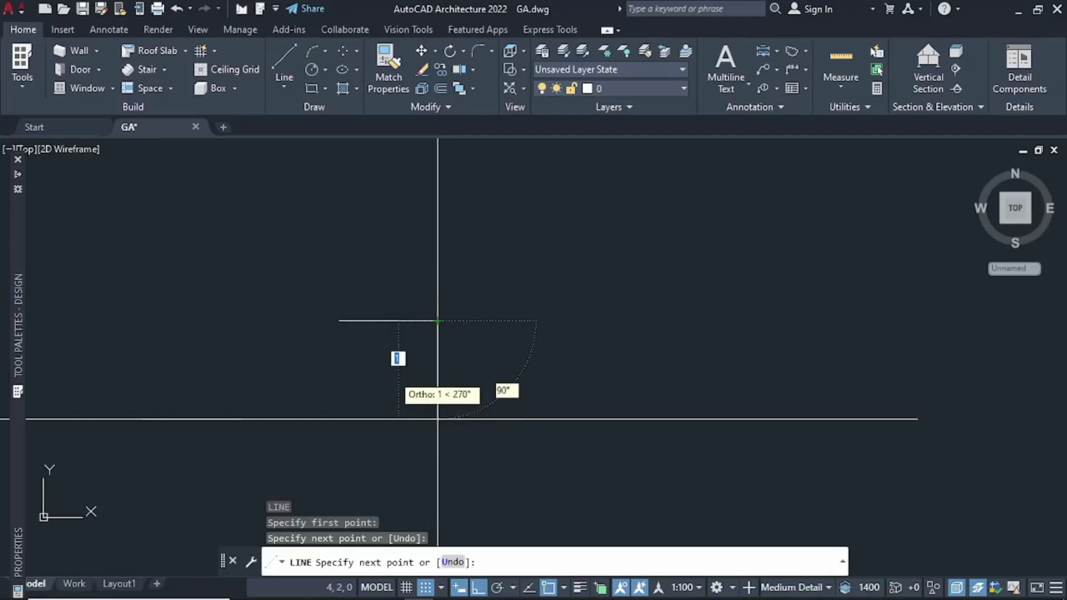
{"action": "left_click", "coordinate": [439, 420]}
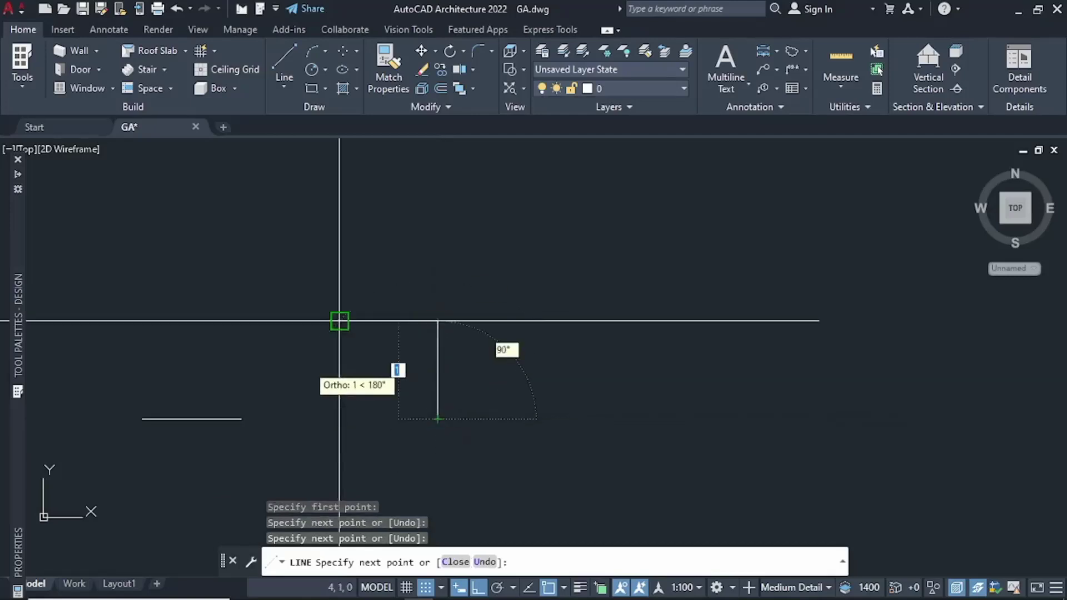
{"action": "left_click", "coordinate": [340, 321]}
{"action": "key", "text": "Escape"}
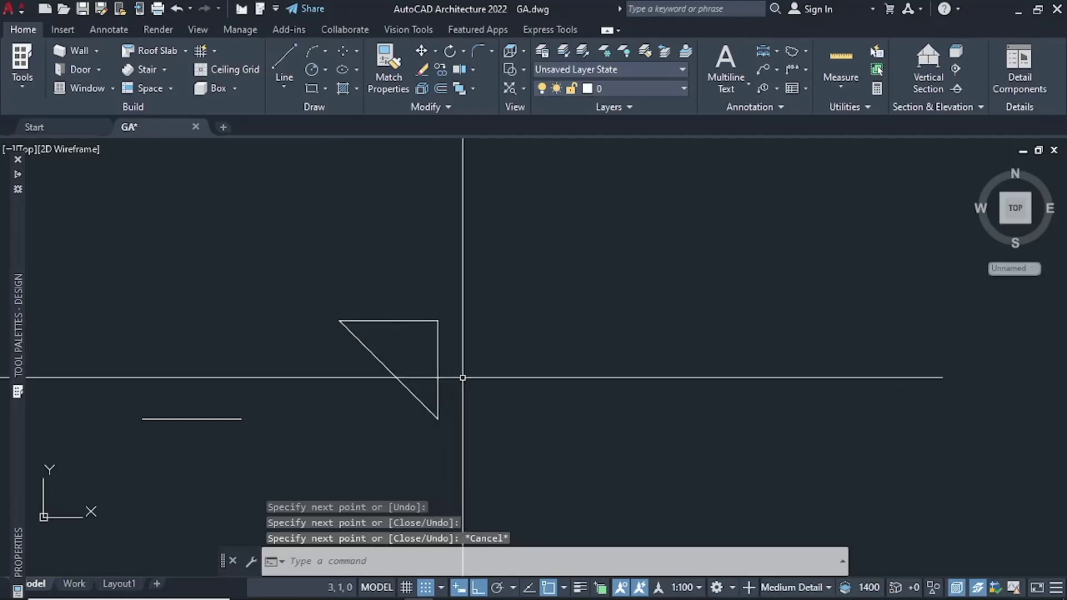
{"action": "middle_click_drag", "start_coordinate": [460, 377], "coordinate": [387, 370]}
{"action": "scroll", "coordinate": [411, 373], "scroll_direction": "down", "scroll_amount": 3}
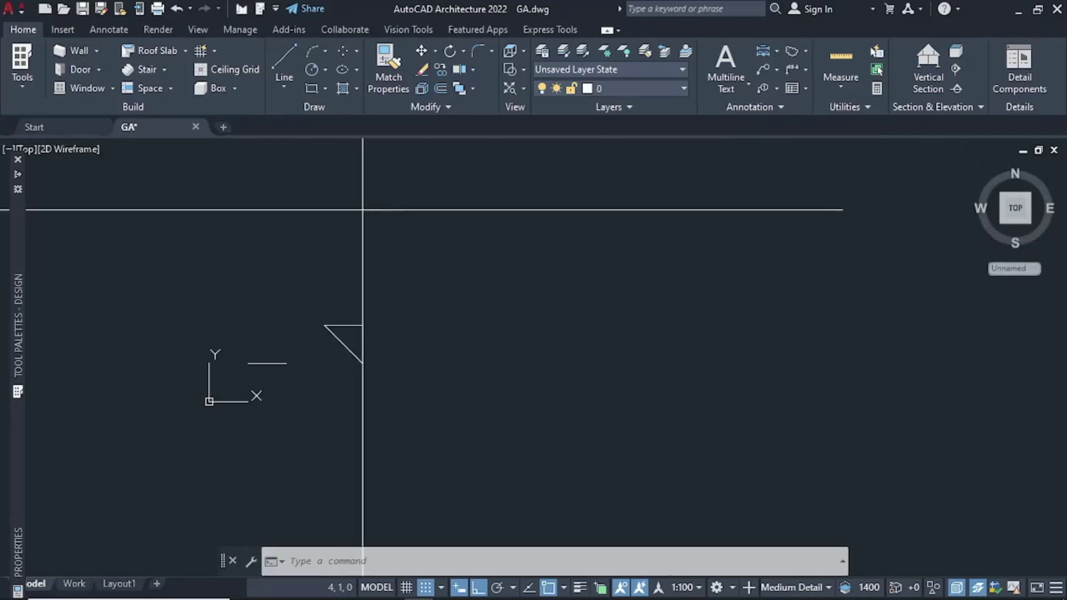
{"action": "key", "text": "Return"}
{"action": "left_click", "coordinate": [440, 286]}
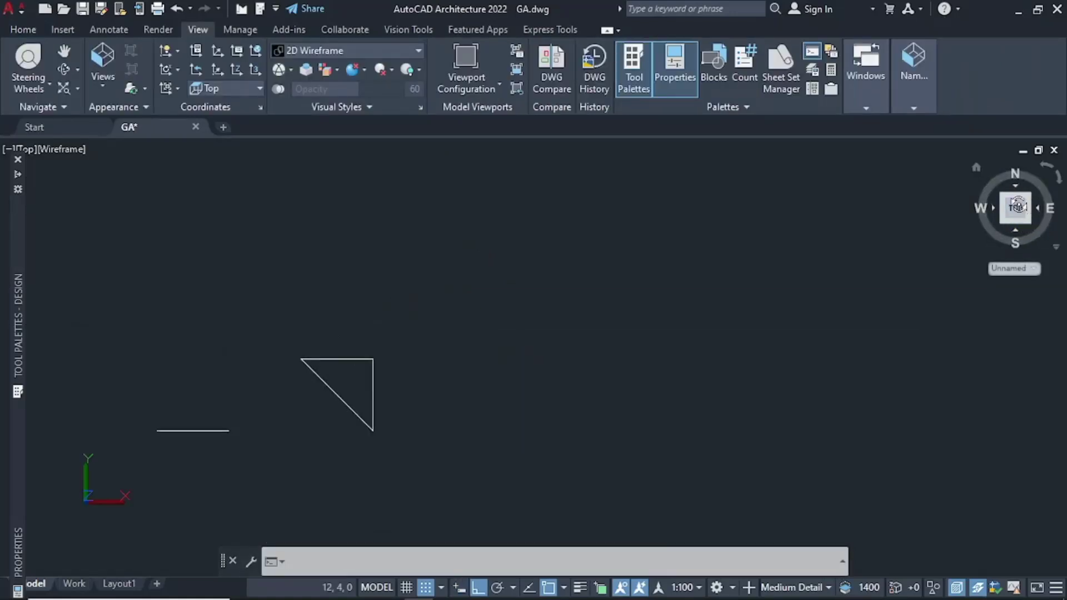
Rotate the model with the ViewCube through the right, back and an oblique view, finishing on the top face
{"action": "mouse_move", "coordinate": [1031, 211]}
{"action": "left_mouse_down"}
{"action": "mouse_move", "coordinate": [1033, 235]}
{"action": "mouse_move", "coordinate": [1018, 214]}
{"action": "mouse_move", "coordinate": [1013, 232]}
{"action": "left_mouse_up"}
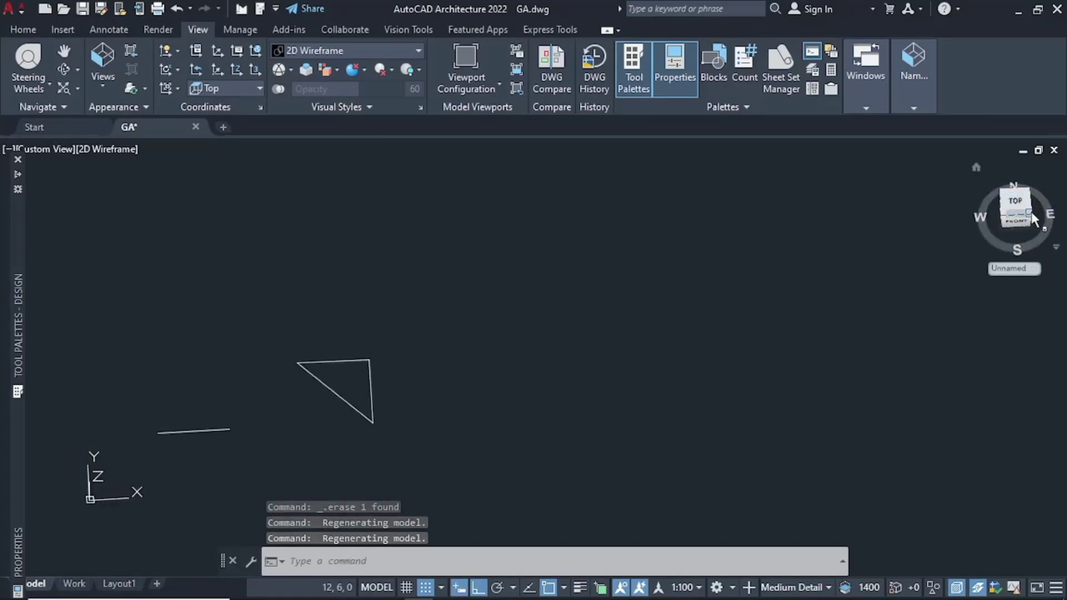
{"action": "left_click", "coordinate": [1033, 219]}
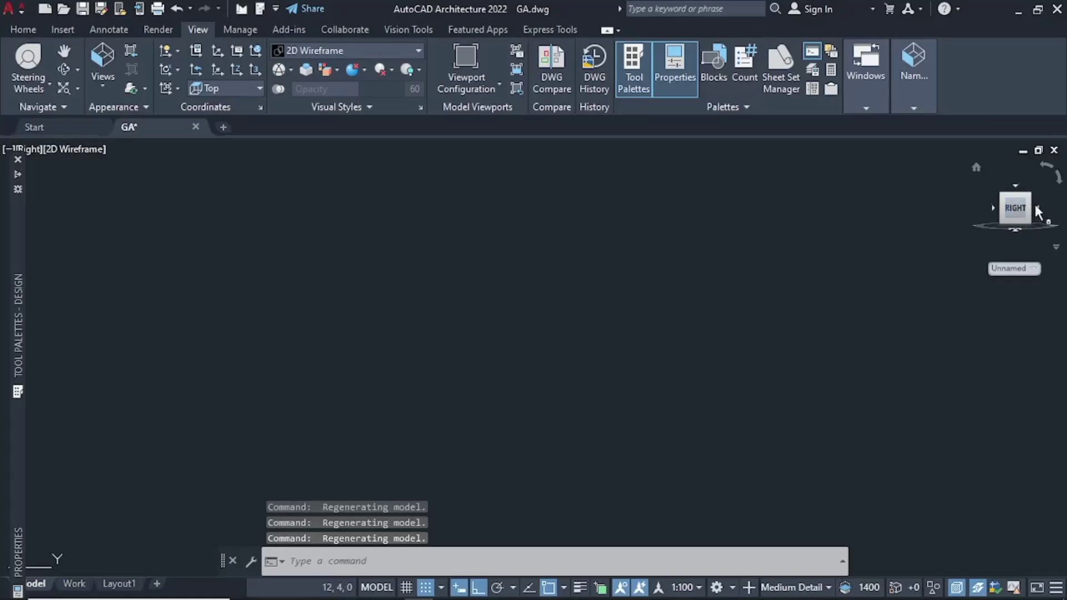
{"action": "left_click", "coordinate": [1038, 210]}
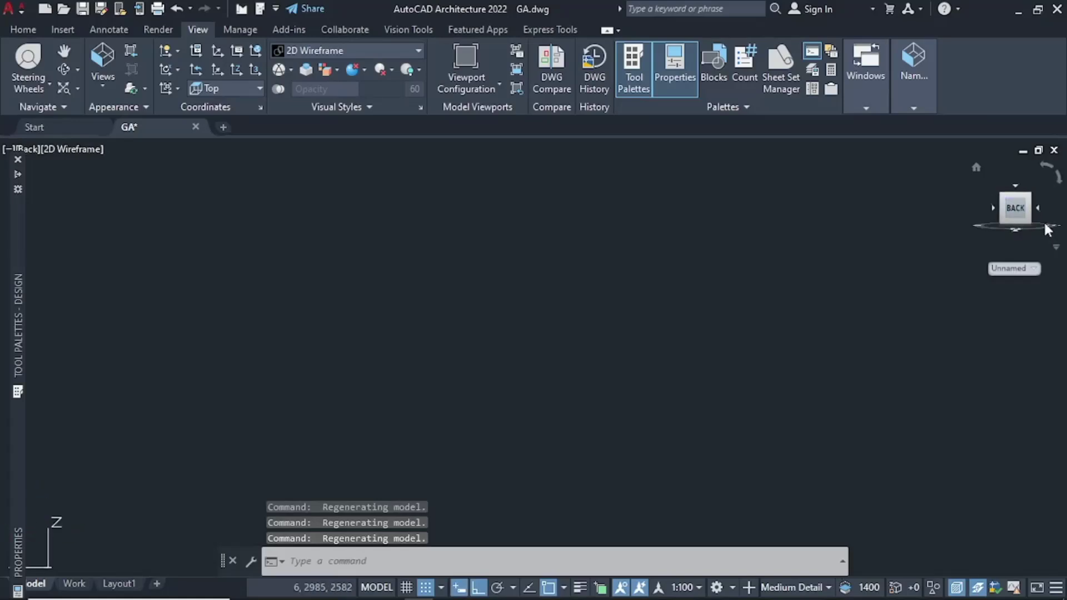
{"action": "mouse_move", "coordinate": [1038, 222]}
{"action": "left_mouse_down"}
{"action": "mouse_move", "coordinate": [983, 238]}
{"action": "mouse_move", "coordinate": [913, 239]}
{"action": "mouse_move", "coordinate": [967, 298]}
{"action": "mouse_move", "coordinate": [966, 275]}
{"action": "left_mouse_up"}
{"action": "left_click_drag", "start_coordinate": [930, 238], "coordinate": [995, 277]}
{"action": "left_click_drag", "start_coordinate": [1014, 196], "coordinate": [1015, 198]}
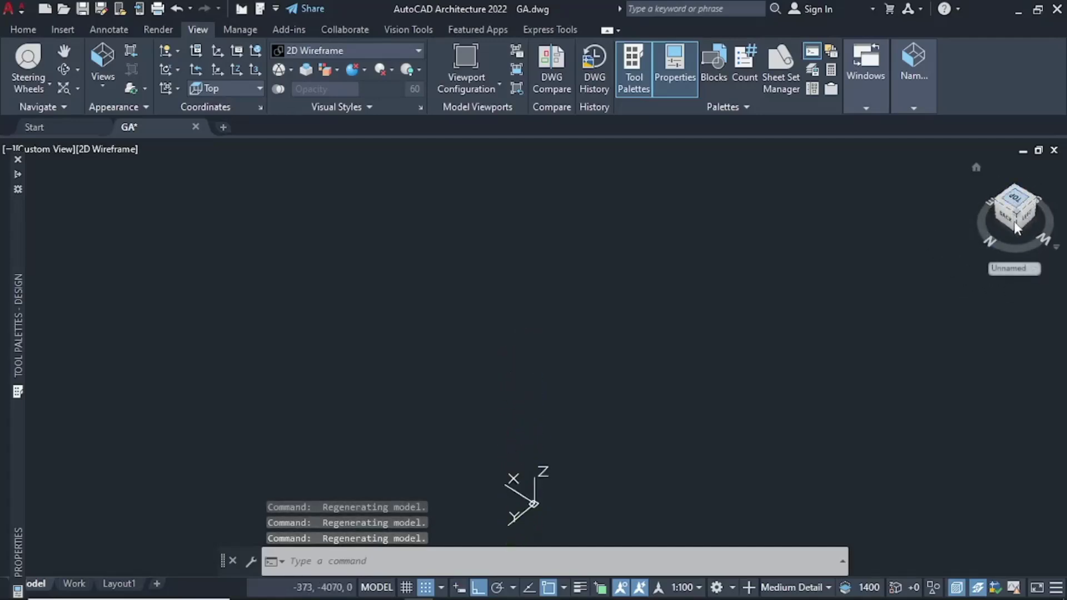
{"action": "left_click", "coordinate": [1015, 199]}
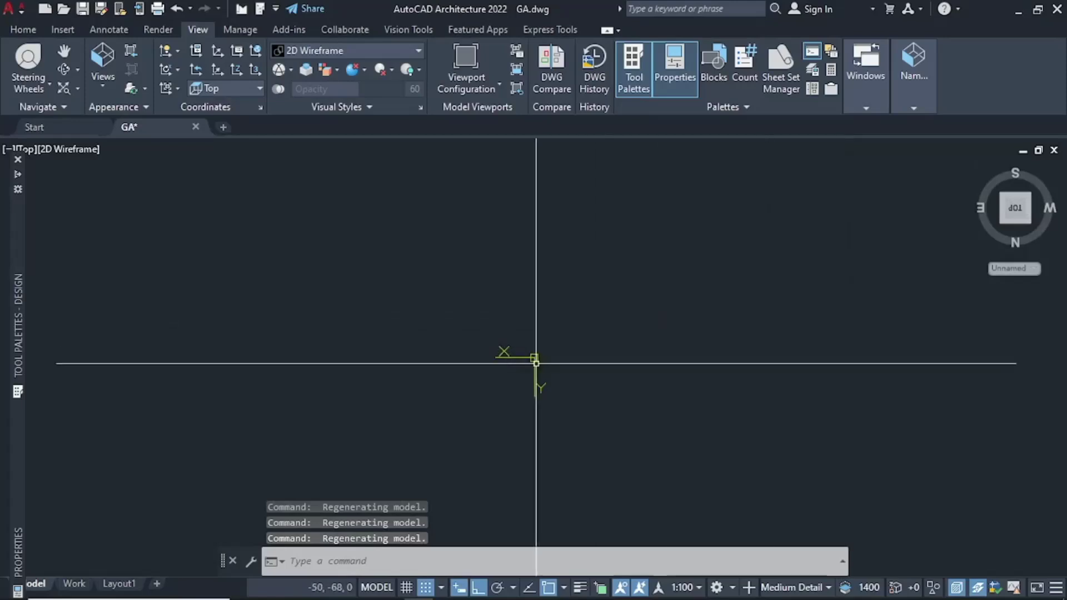
Restore the standard north-up Top view with the triangle and the horizontal line in sight
{"action": "middle_click_drag", "start_coordinate": [566, 384], "coordinate": [407, 384]}
{"action": "scroll", "coordinate": [342, 354], "scroll_direction": "up", "scroll_amount": 4}
{"action": "scroll", "coordinate": [378, 381], "scroll_direction": "up", "scroll_amount": 4}
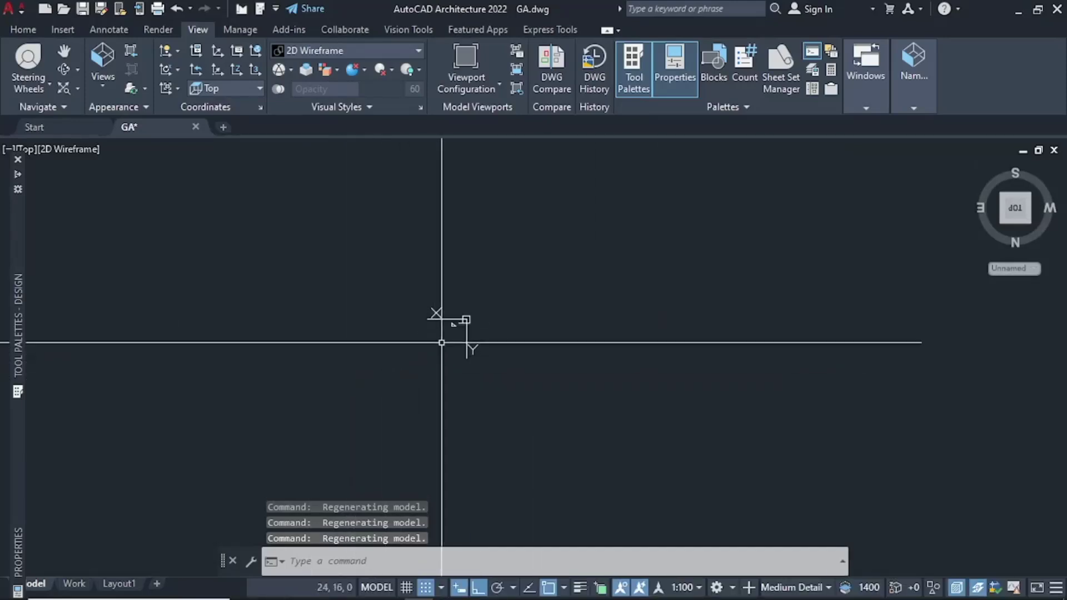
{"action": "scroll", "coordinate": [473, 329], "scroll_direction": "up", "scroll_amount": 6}
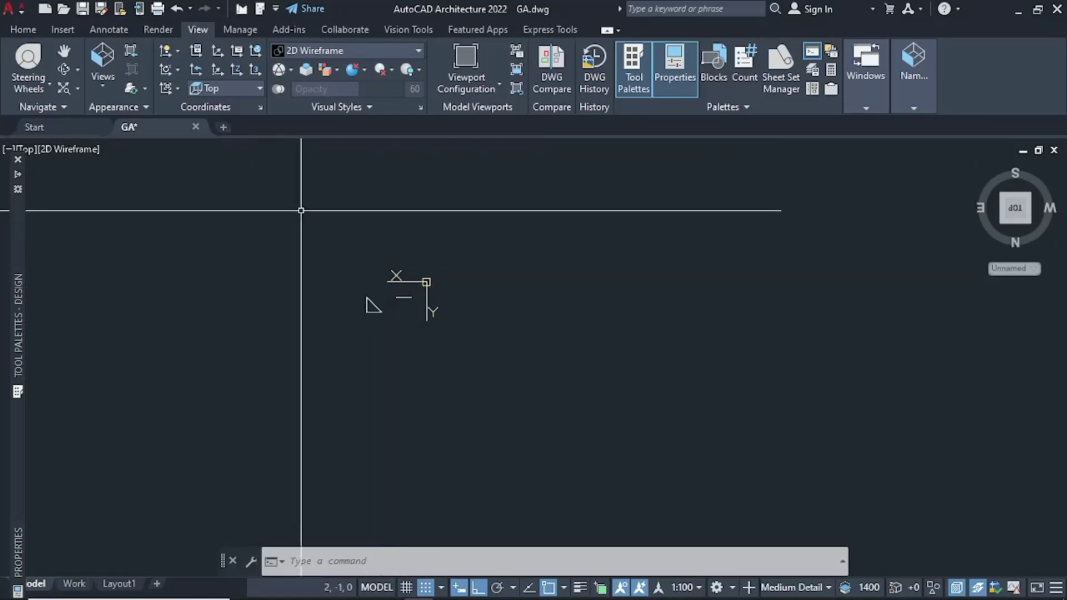
{"action": "left_click", "coordinate": [99, 84]}
{"action": "left_click", "coordinate": [112, 106]}
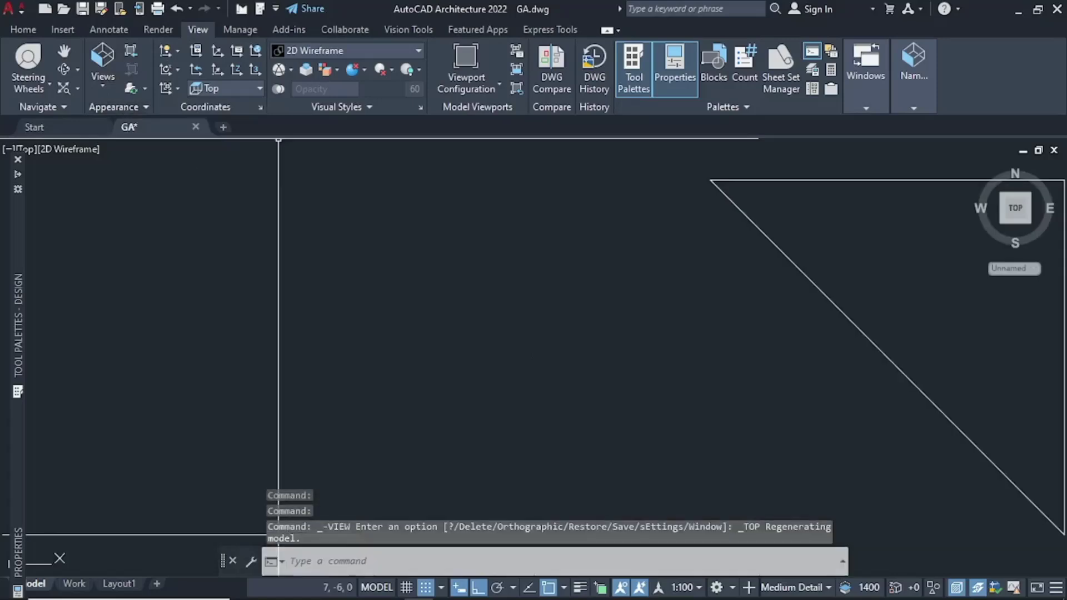
{"action": "middle_click_drag", "start_coordinate": [530, 364], "coordinate": [241, 306]}
{"action": "middle_click_drag", "start_coordinate": [174, 393], "coordinate": [362, 393]}
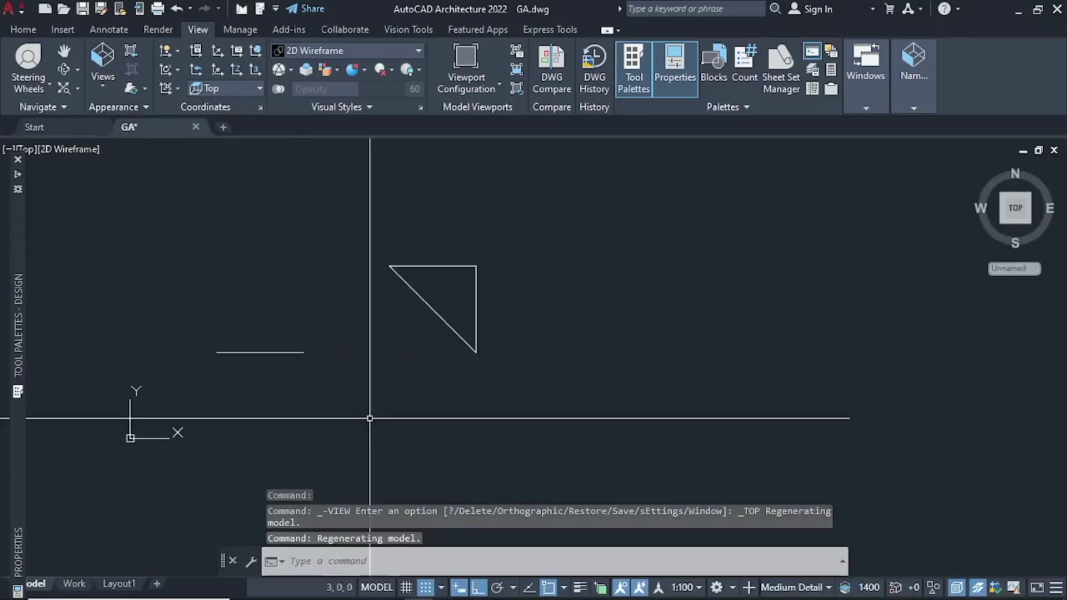
{"action": "middle_click_drag", "start_coordinate": [308, 426], "coordinate": [264, 424]}
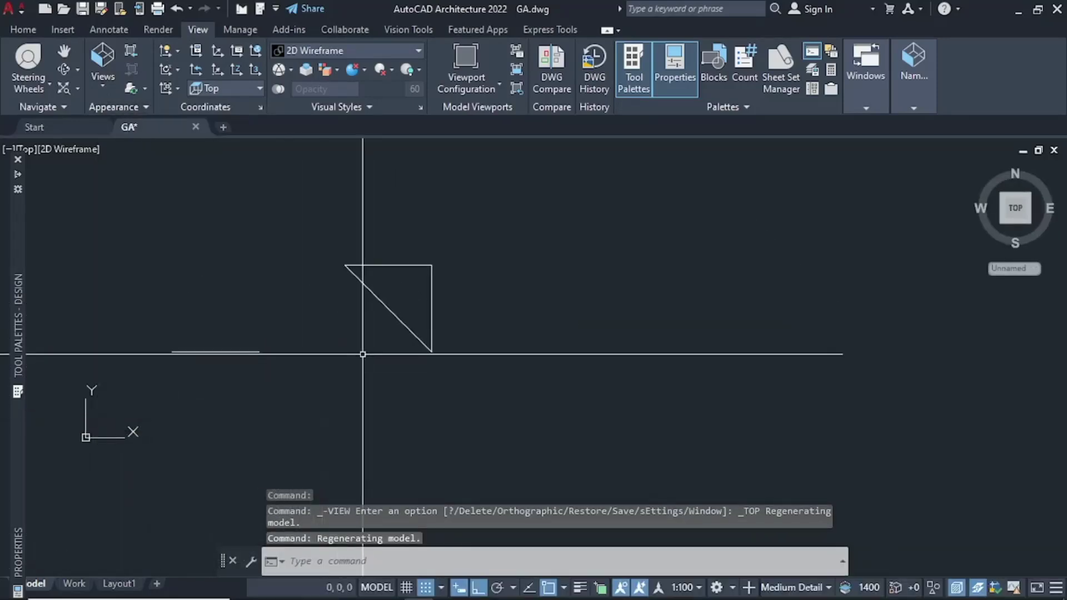
Select the short horizontal line beside the triangle and examine its general and geometry properties
{"action": "left_click", "coordinate": [25, 28]}
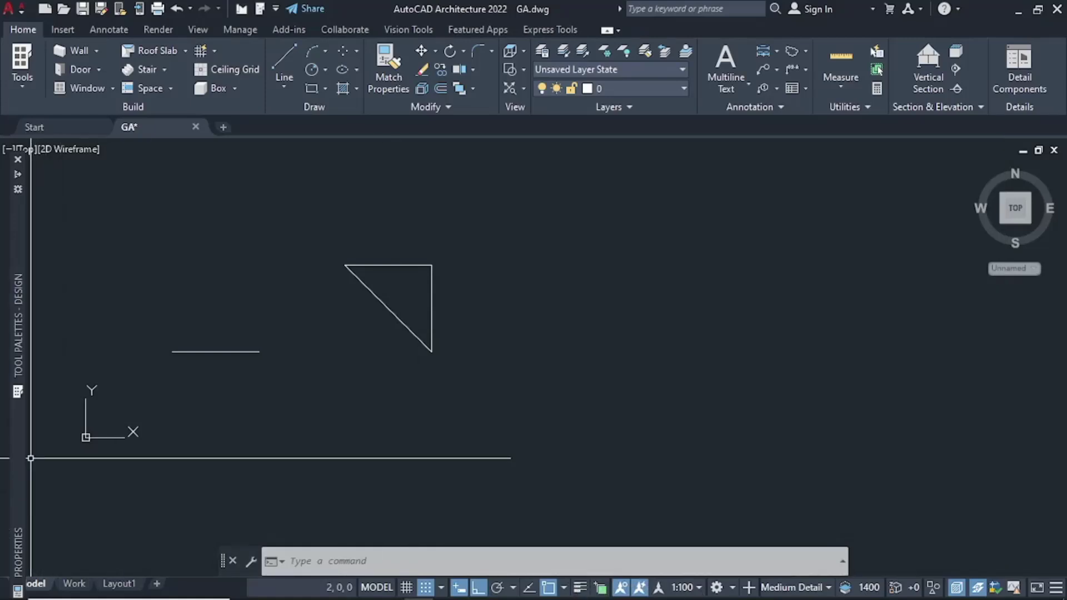
{"action": "mouse_move", "coordinate": [18, 448]}
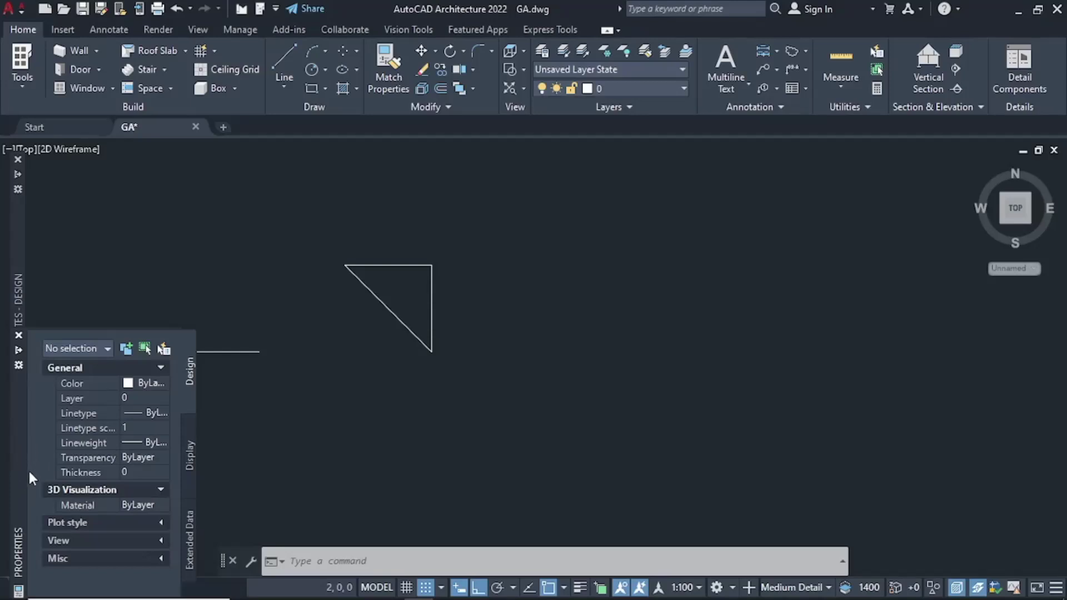
{"action": "left_click", "coordinate": [238, 406]}
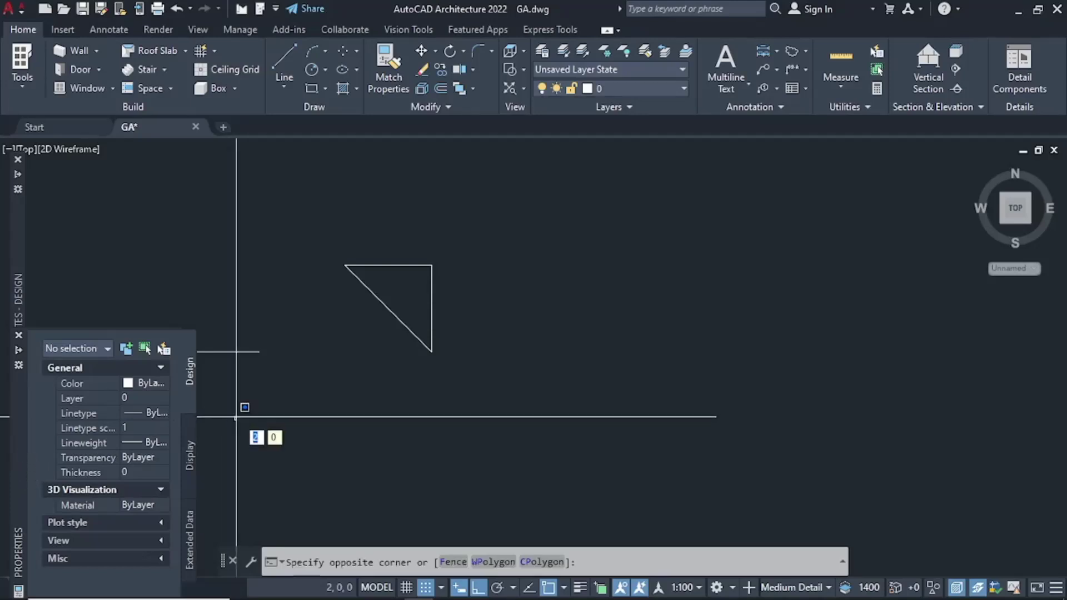
{"action": "key", "text": "Escape"}
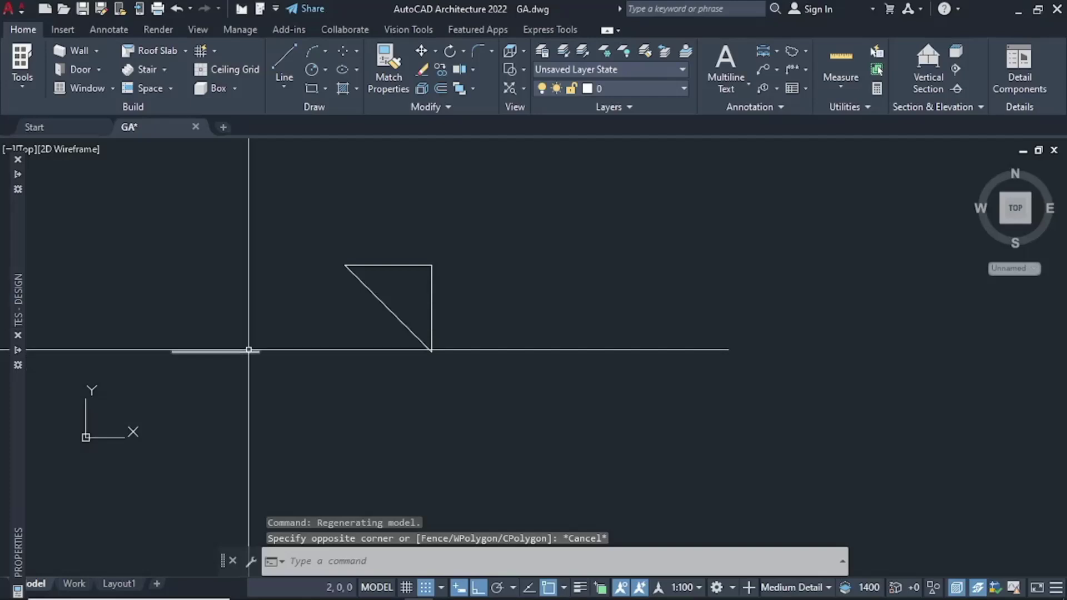
{"action": "left_click", "coordinate": [248, 352]}
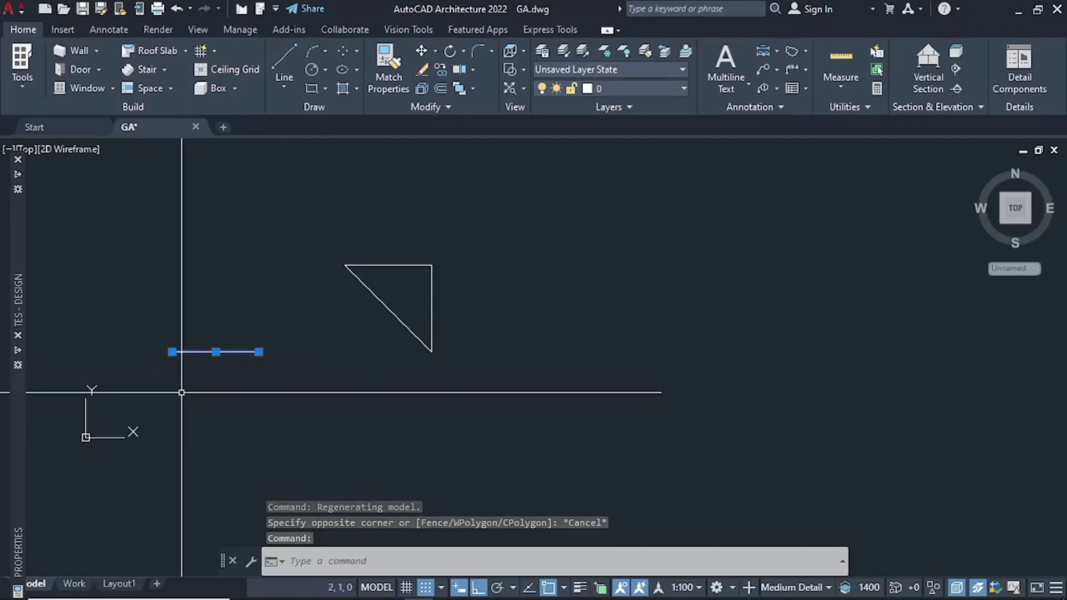
{"action": "left_click", "coordinate": [197, 30]}
{"action": "left_click", "coordinate": [675, 66]}
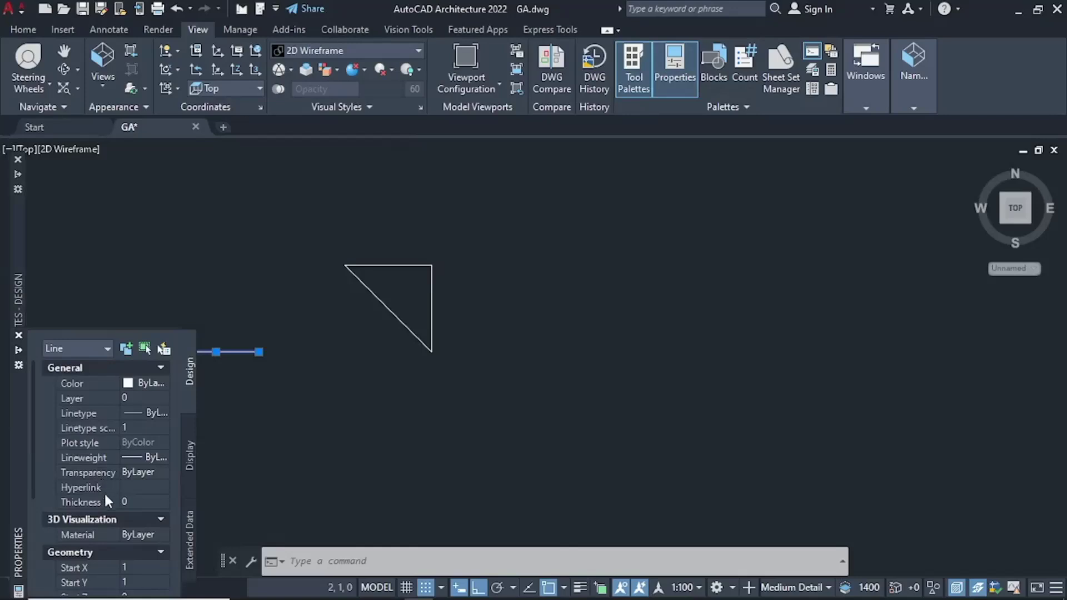
{"action": "scroll", "coordinate": [105, 541], "scroll_direction": "down", "scroll_amount": 3}
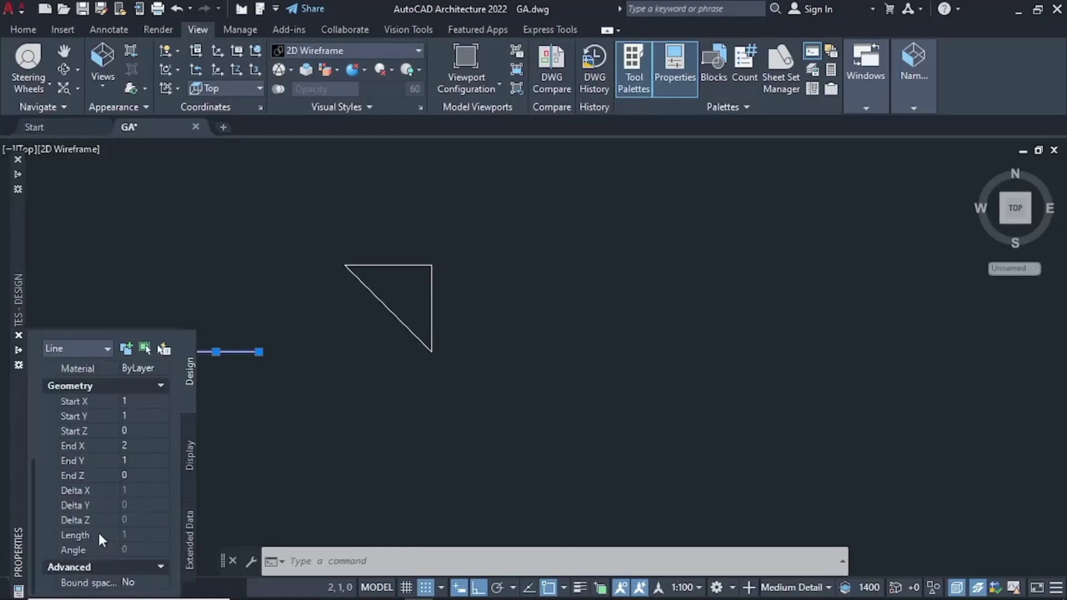
Review the selected horizontal line's general properties and clear the selection
{"action": "scroll", "coordinate": [99, 522], "scroll_direction": "up", "scroll_amount": 3}
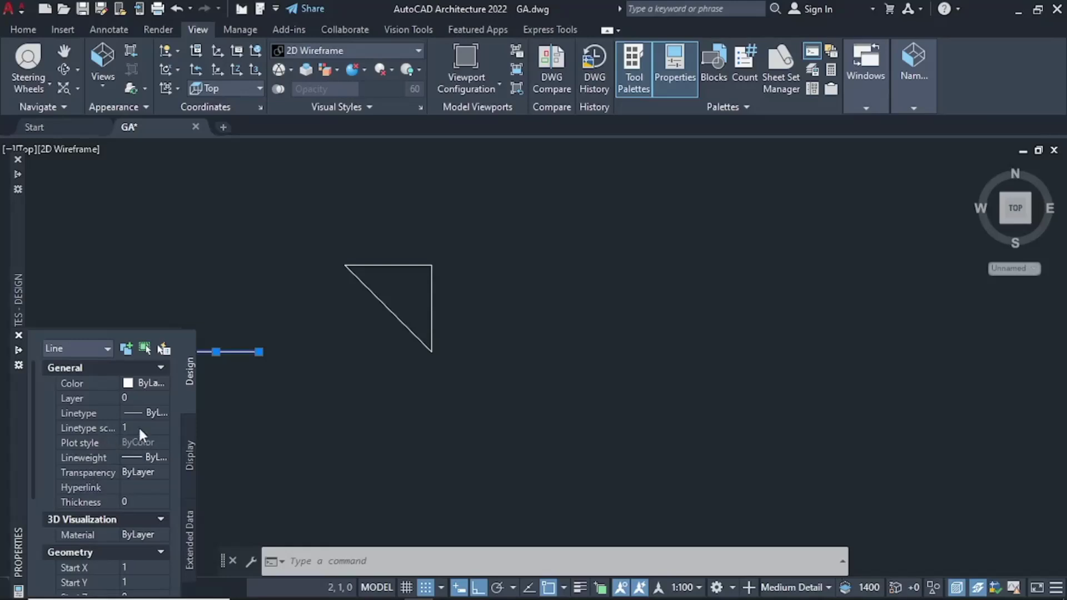
{"action": "key", "text": "Escape"}
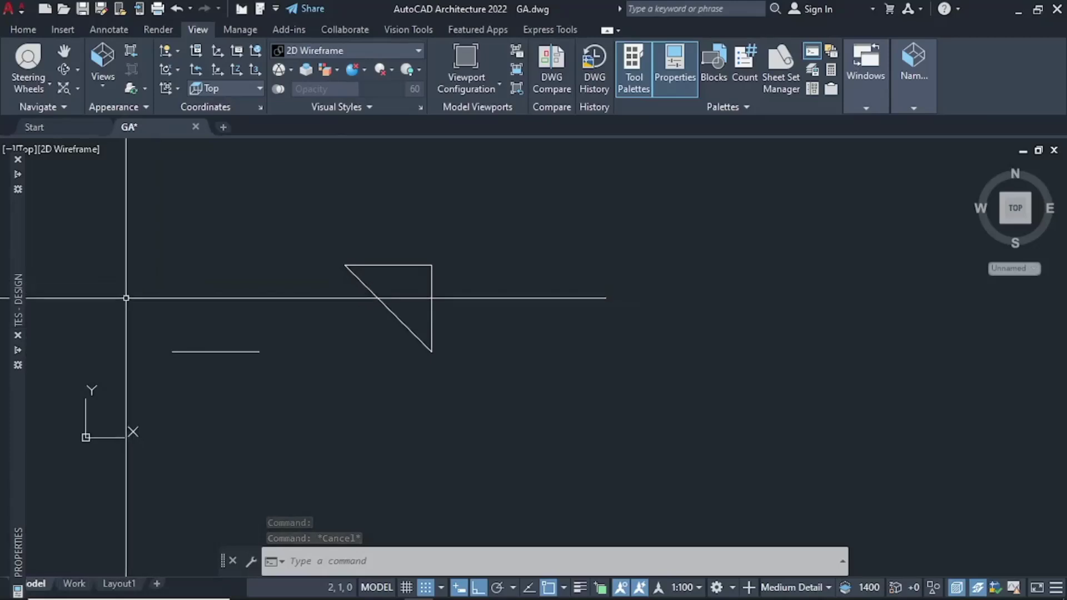
Browse the Walls, Doors, Windows and Corner Windows tool palettes and return to the Design palette
{"action": "mouse_move", "coordinate": [12, 229]}
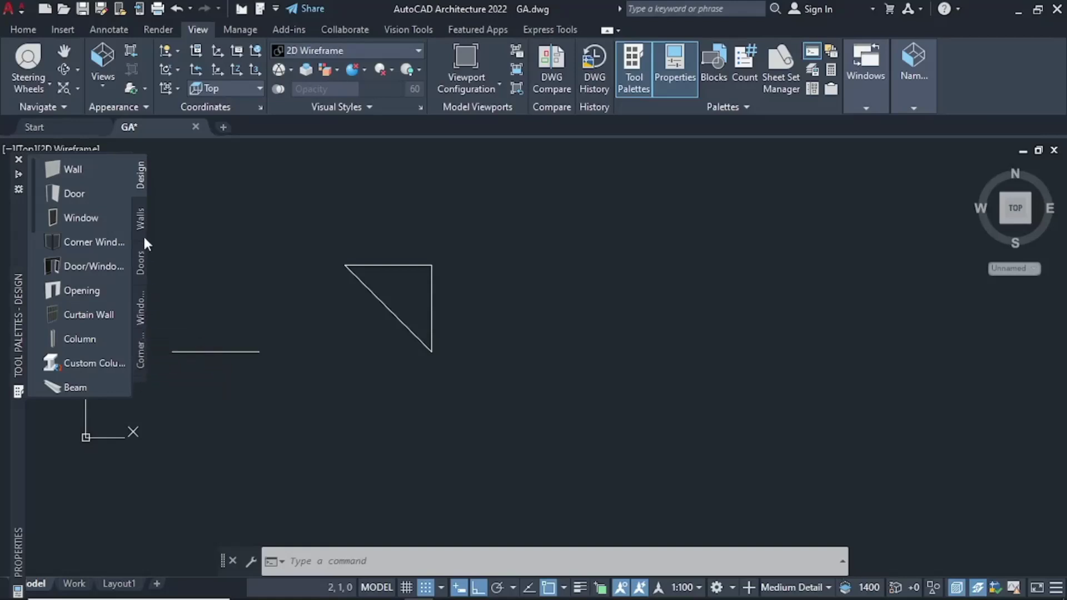
{"action": "left_click", "coordinate": [139, 219]}
{"action": "left_click", "coordinate": [140, 266]}
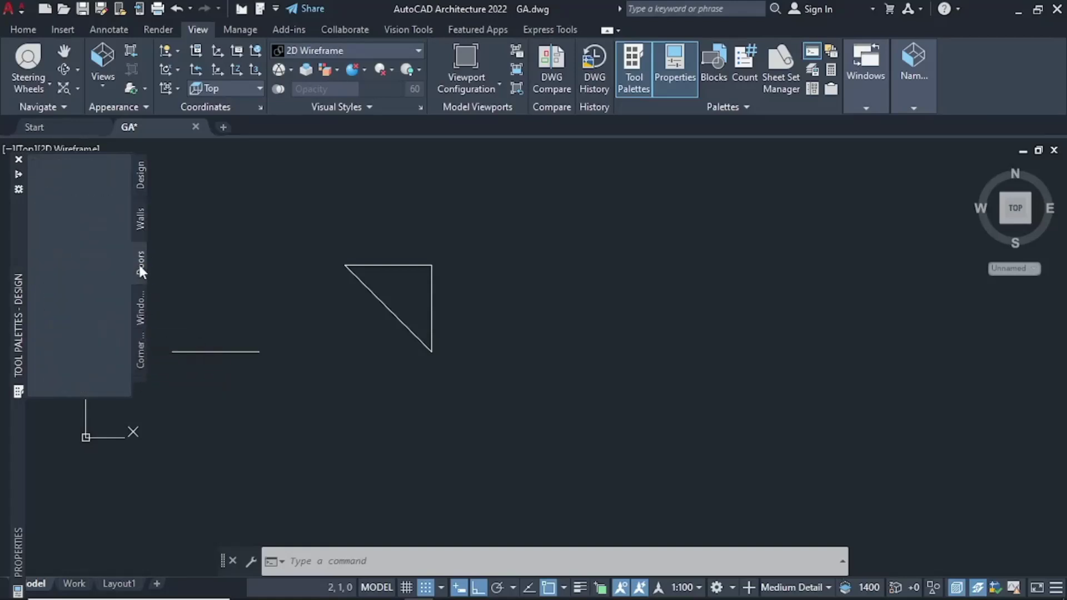
{"action": "left_click", "coordinate": [142, 311]}
{"action": "left_click", "coordinate": [141, 351]}
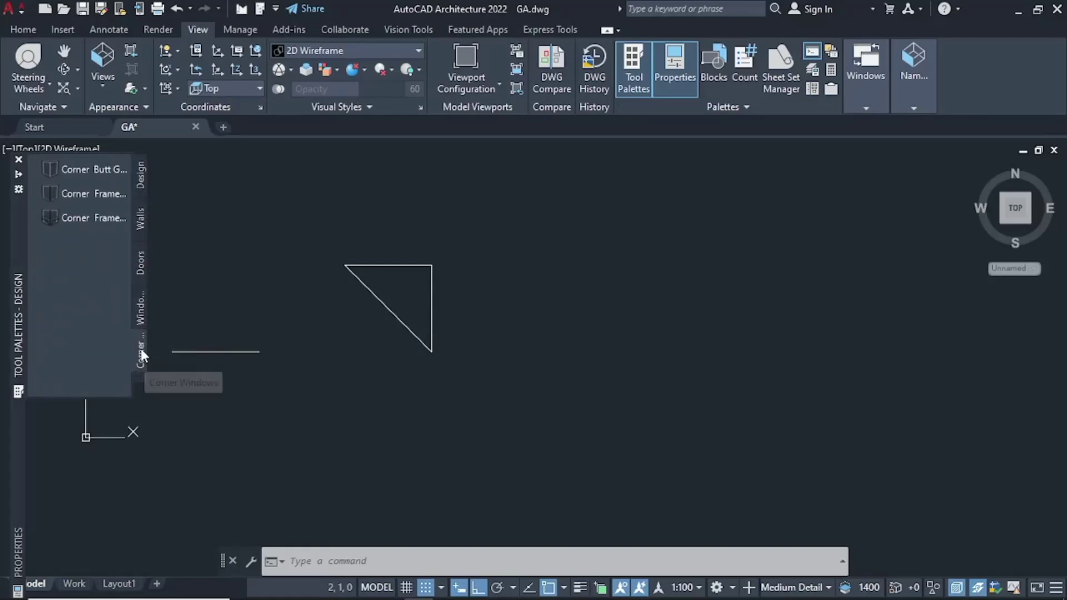
{"action": "left_click", "coordinate": [138, 175]}
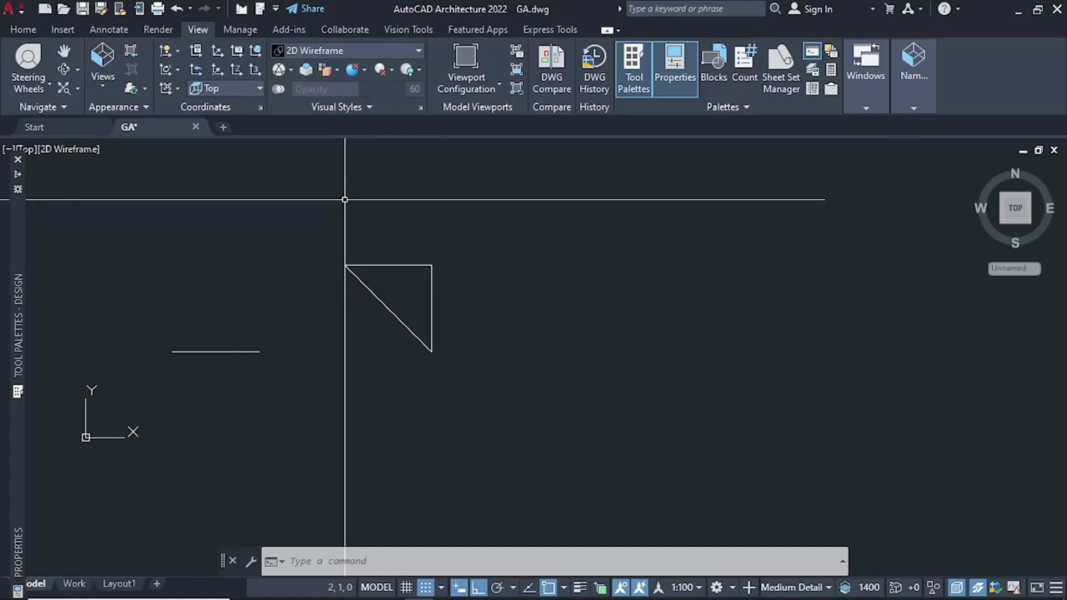
Show the build, draw and modify commands and zoom out to leave free space around the triangle and horizontal line
{"action": "left_click", "coordinate": [20, 30]}
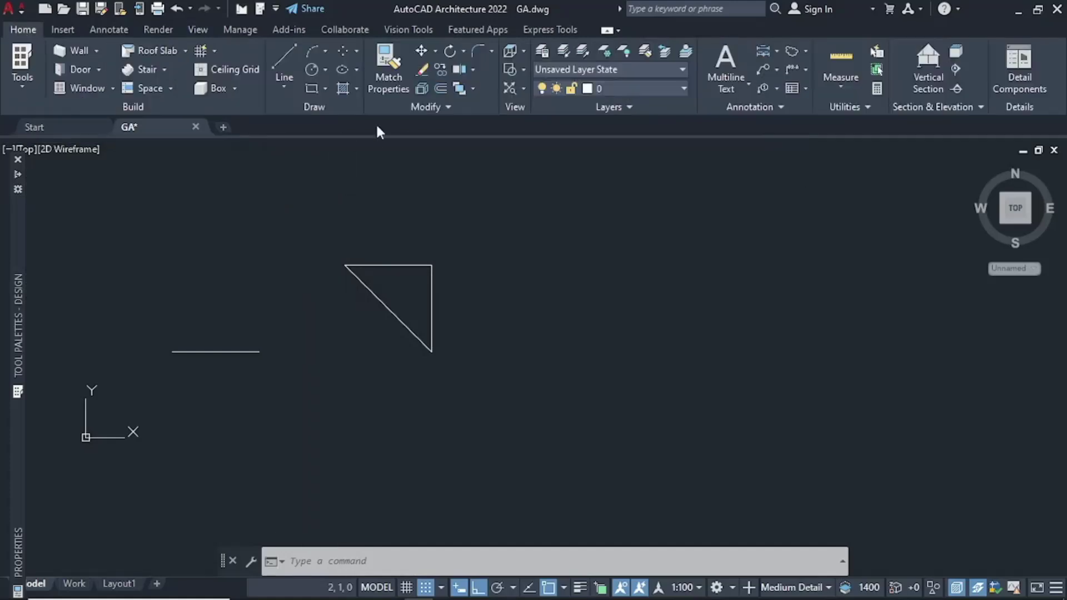
{"action": "middle_click_drag", "start_coordinate": [654, 255], "coordinate": [606, 283]}
{"action": "scroll", "coordinate": [673, 270], "scroll_direction": "down", "scroll_amount": 4}
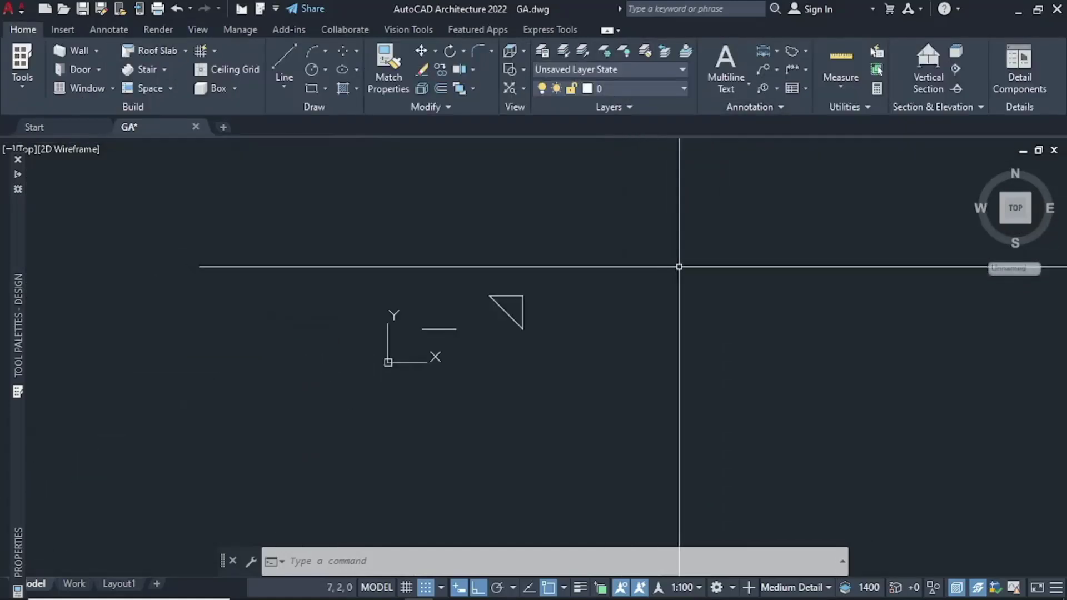